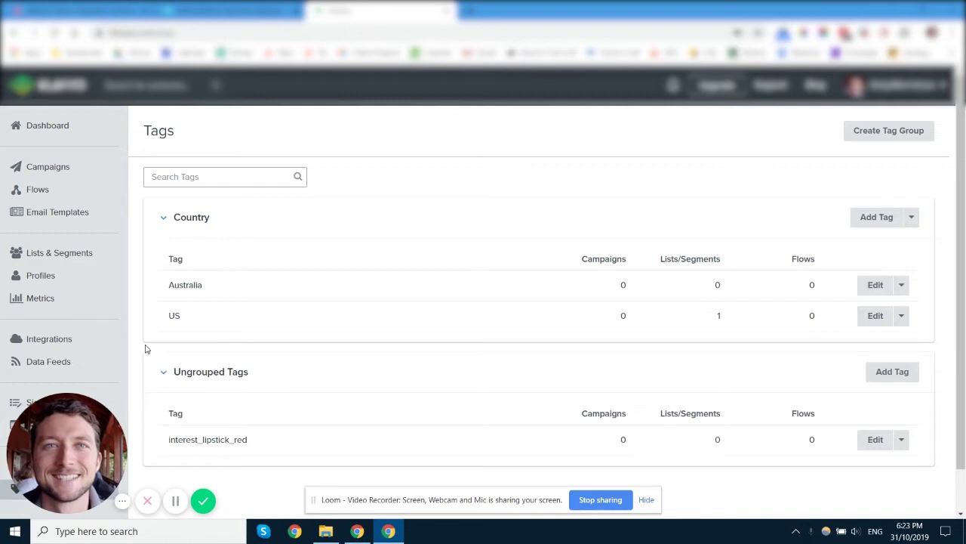
pyautogui.scroll(-1, 151, 348)
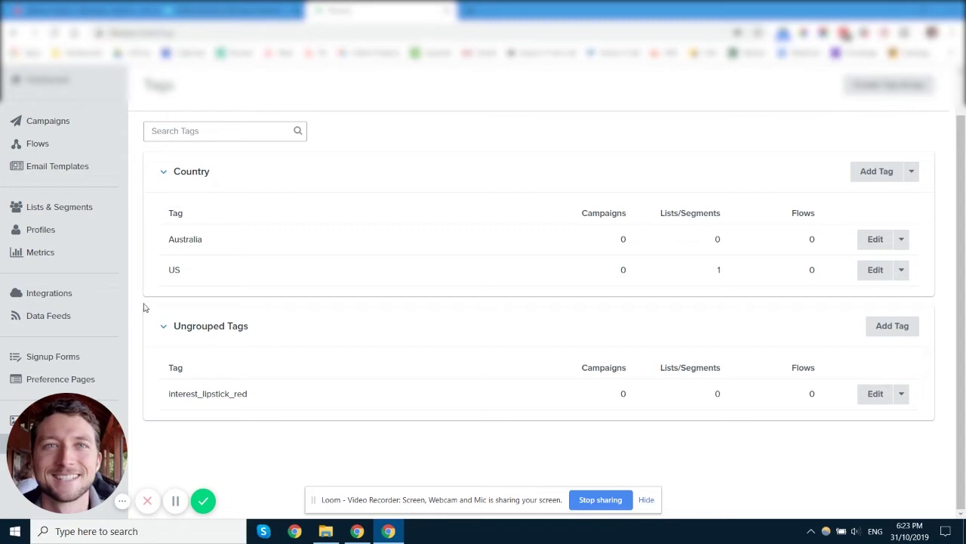
pyautogui.scroll(1, 149, 281)
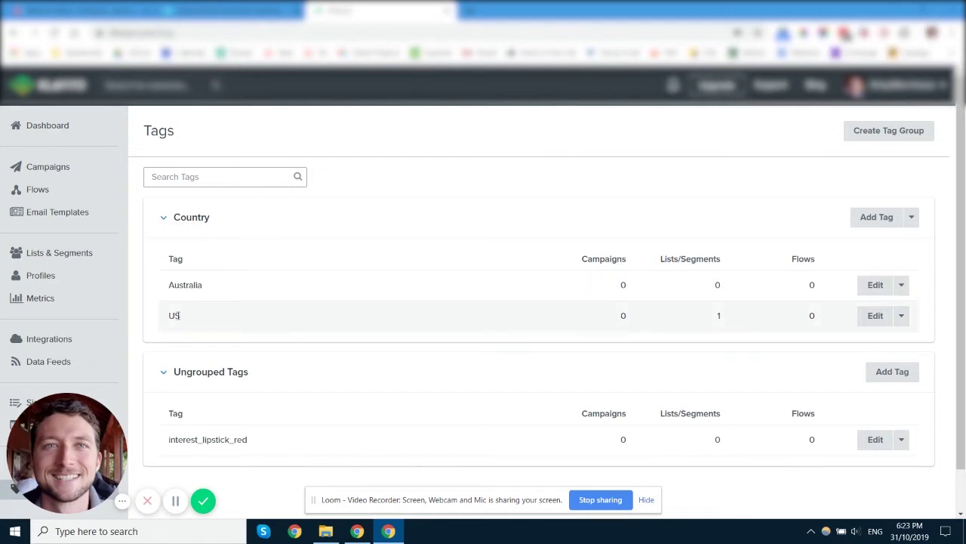
pyautogui.scroll(-1, 214, 317)
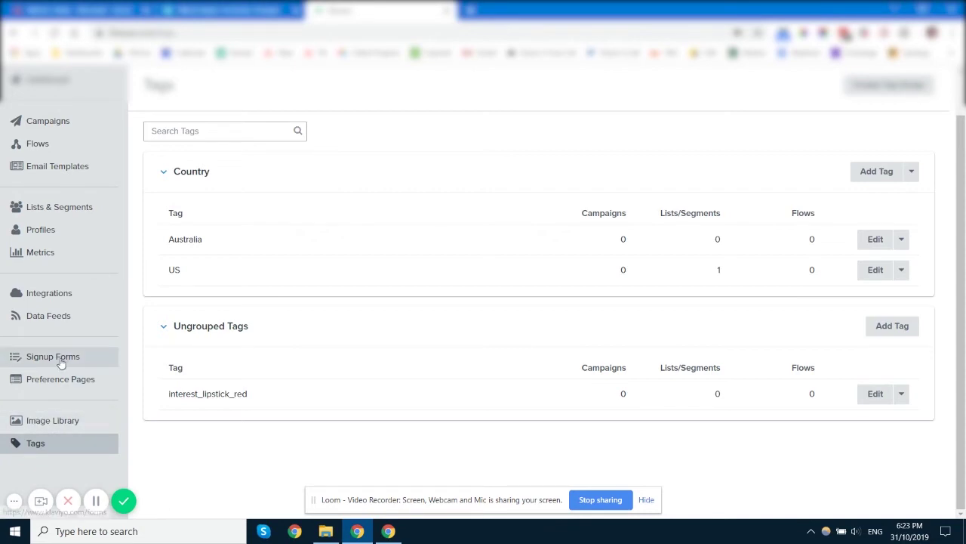
# Step: Start a new segment under Lists & Segments with the condition "Someone's proximity to a location" and check its operator and country options
pyautogui.scroll(1, 55, 266)
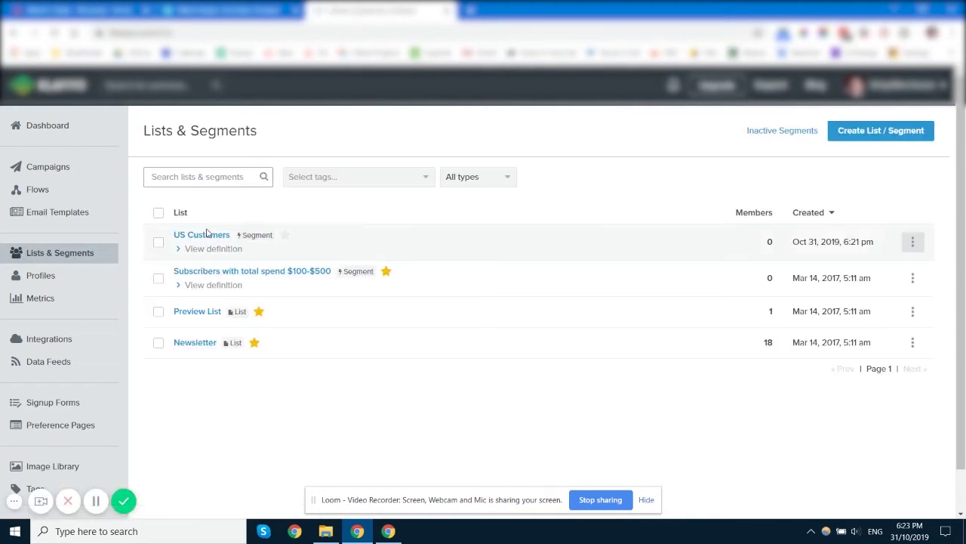
pyautogui.click(870, 136)
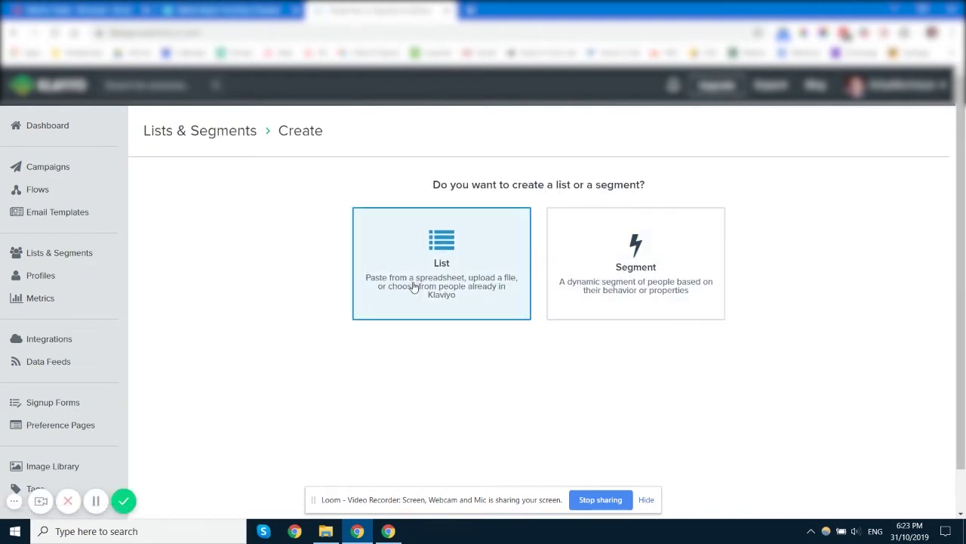
pyautogui.click(642, 273)
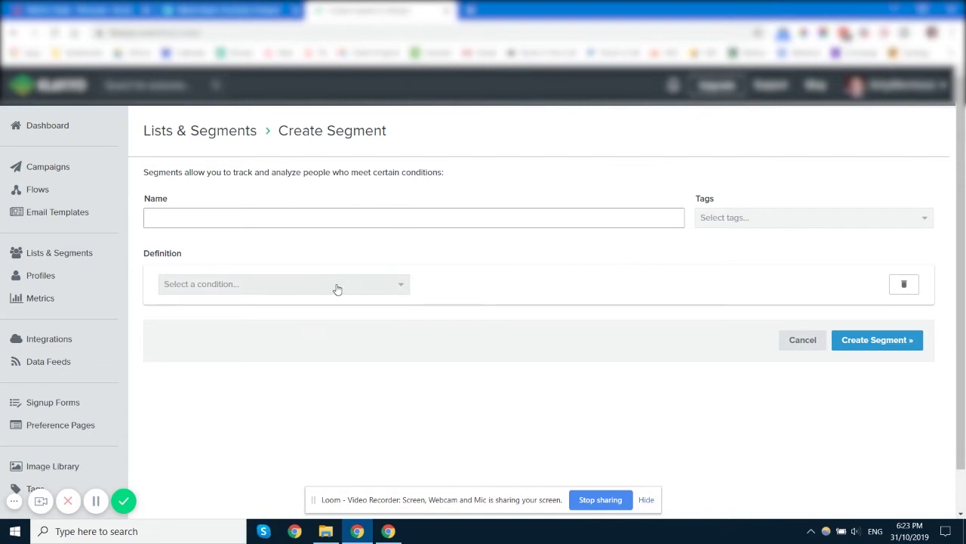
pyautogui.click(337, 287)
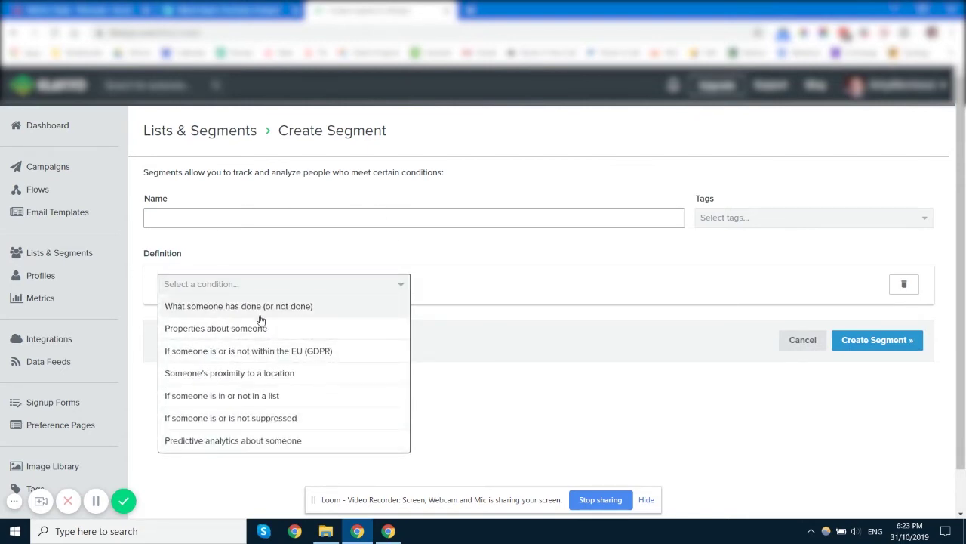
pyautogui.click(259, 376)
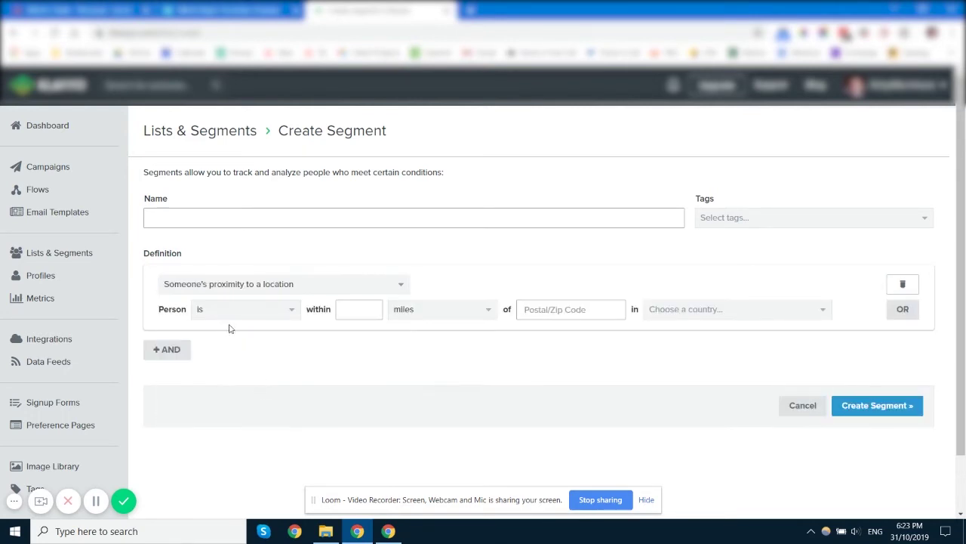
pyautogui.click(241, 318)
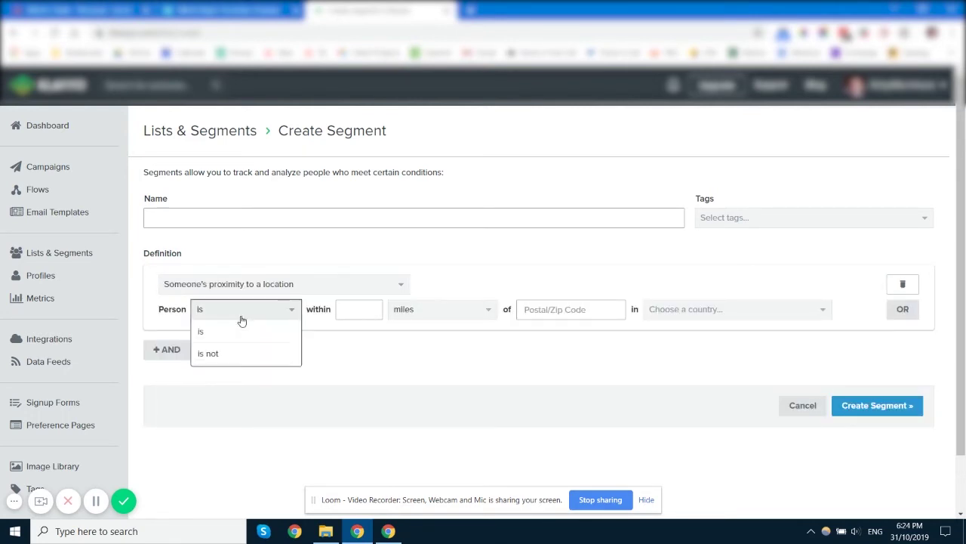
pyautogui.click(746, 317)
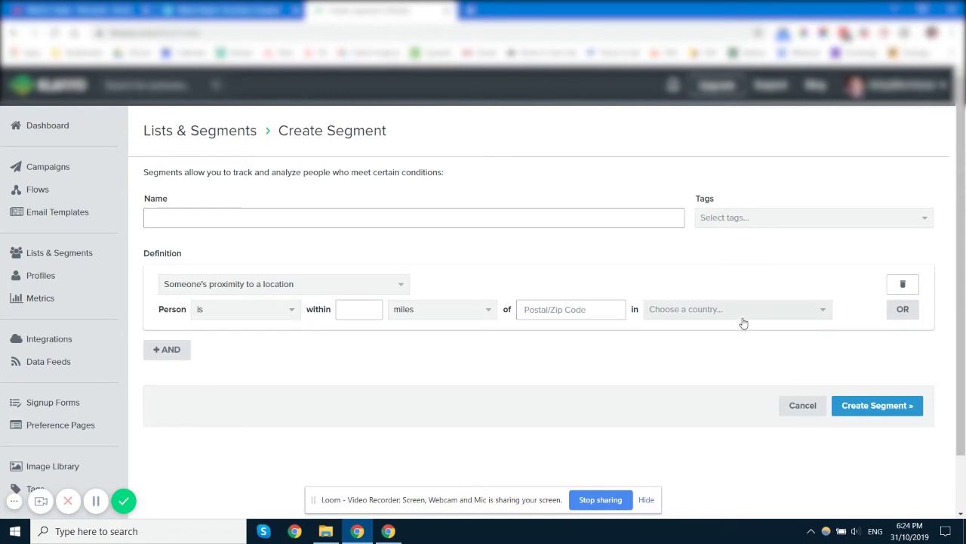
pyautogui.click(744, 317)
# Step: Choose one of the existing tags for the new, unsaved segment
pyautogui.click(755, 257)
pyautogui.click(762, 220)
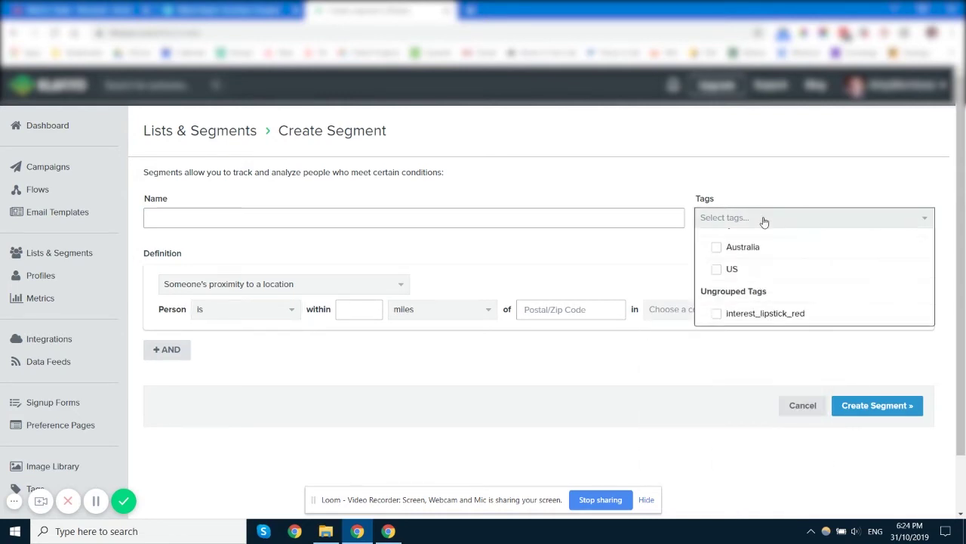
pyautogui.click(747, 312)
pyautogui.click(607, 273)
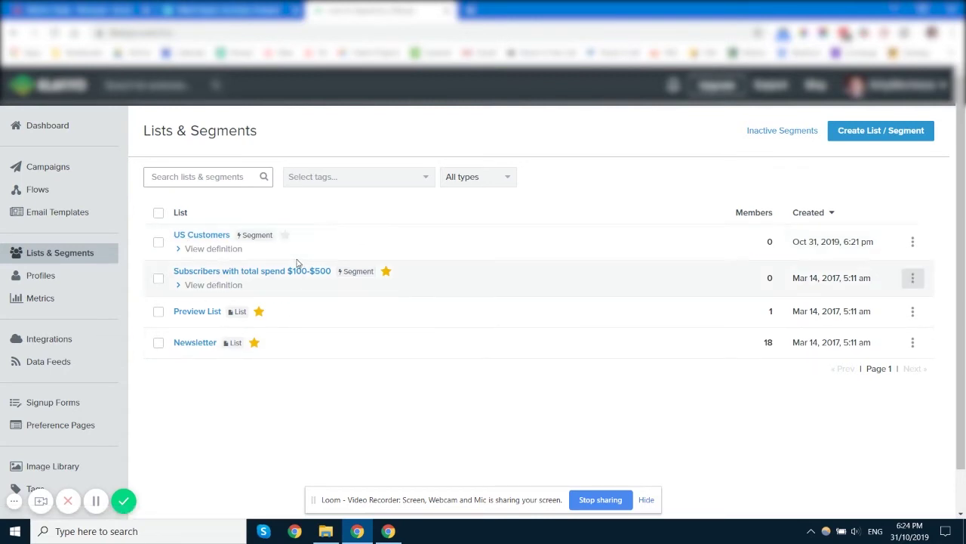
# Step: Examine the tags that can be assigned in the Abandoned Cart flow's details, then close them without updating the flow
pyautogui.click(40, 190)
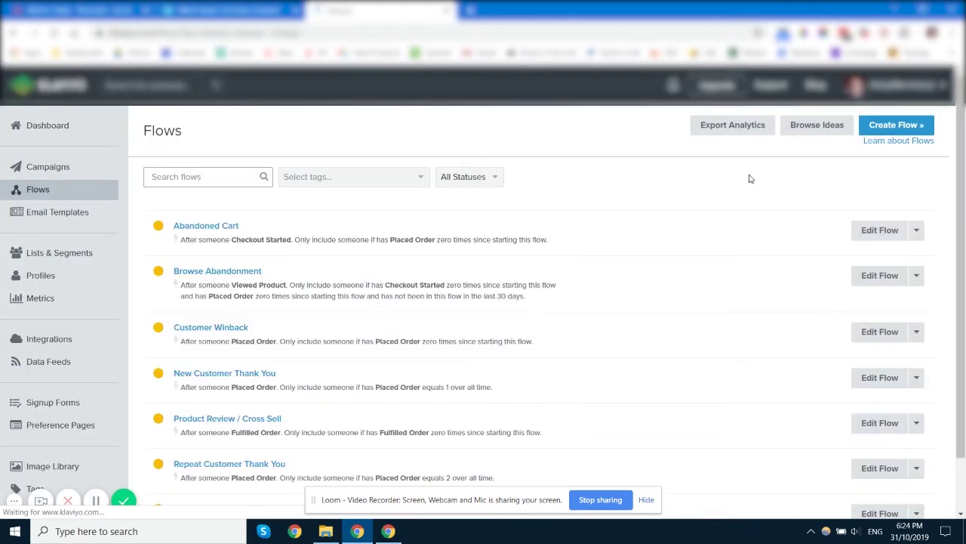
pyautogui.click(916, 232)
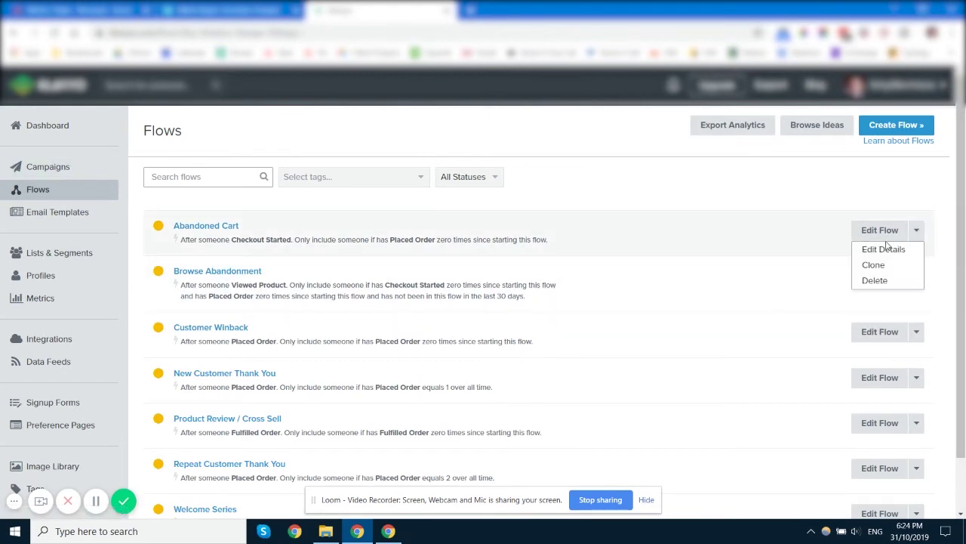
pyautogui.click(888, 250)
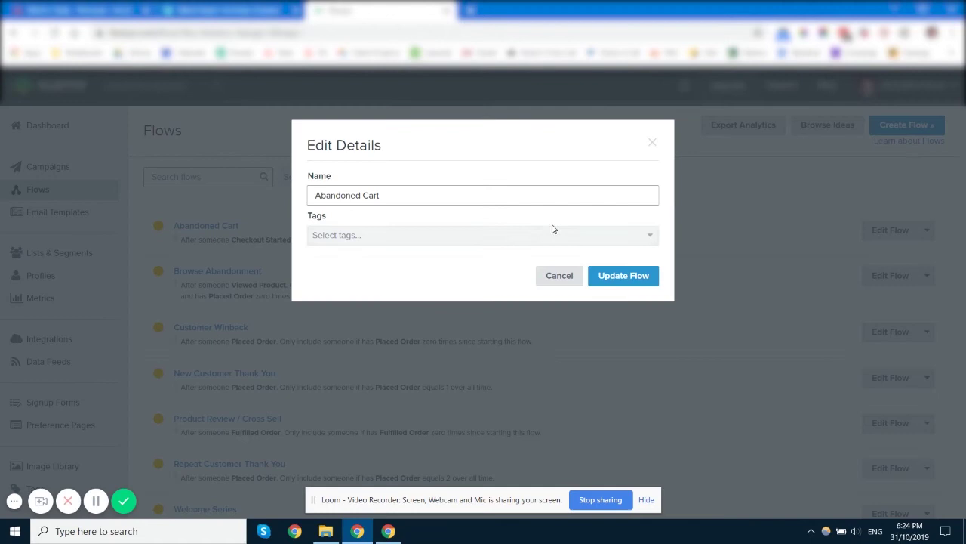
pyautogui.click(564, 276)
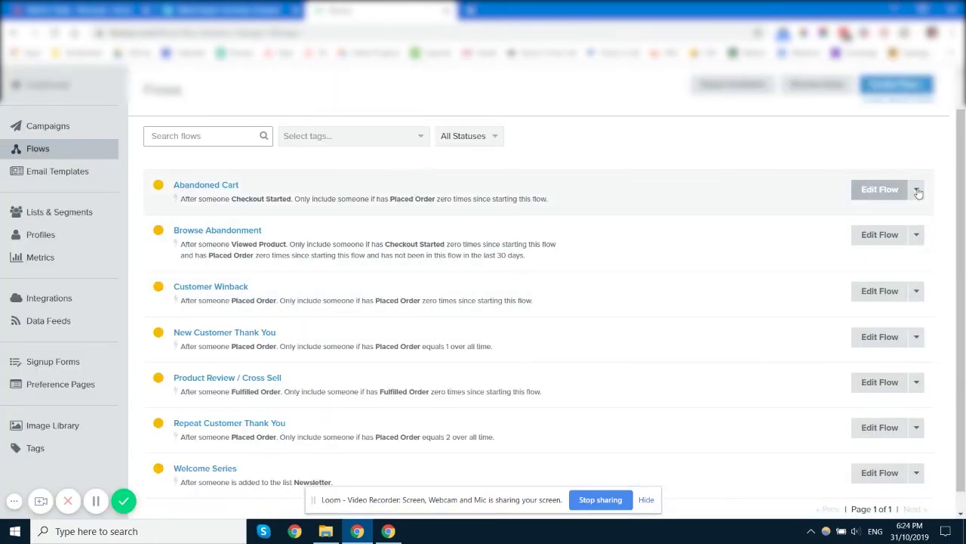
pyautogui.click(918, 189)
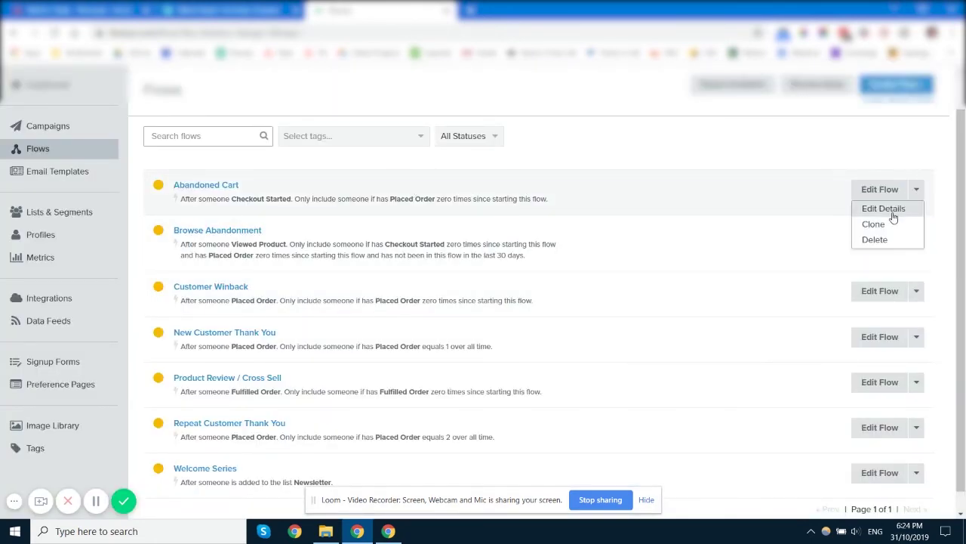
pyautogui.click(889, 206)
pyautogui.click(385, 245)
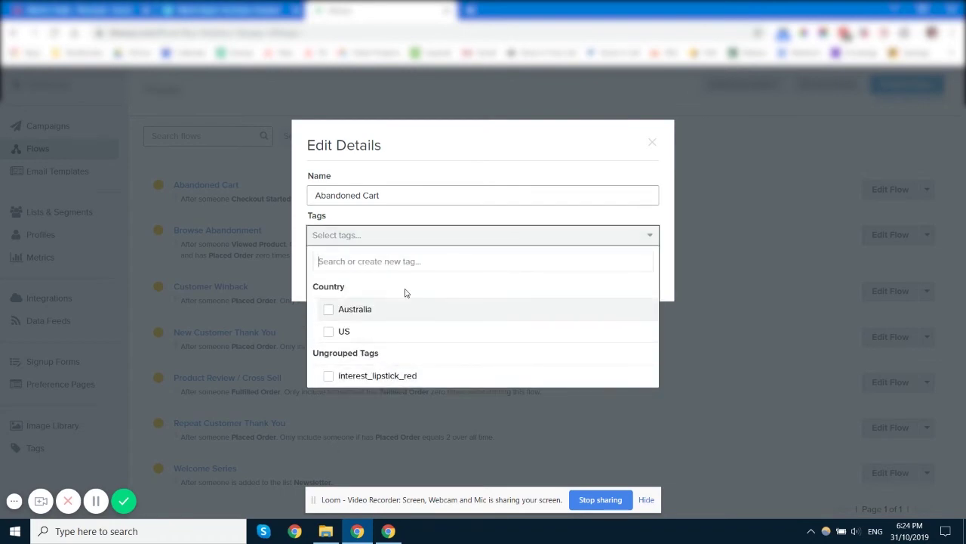
pyautogui.click(654, 146)
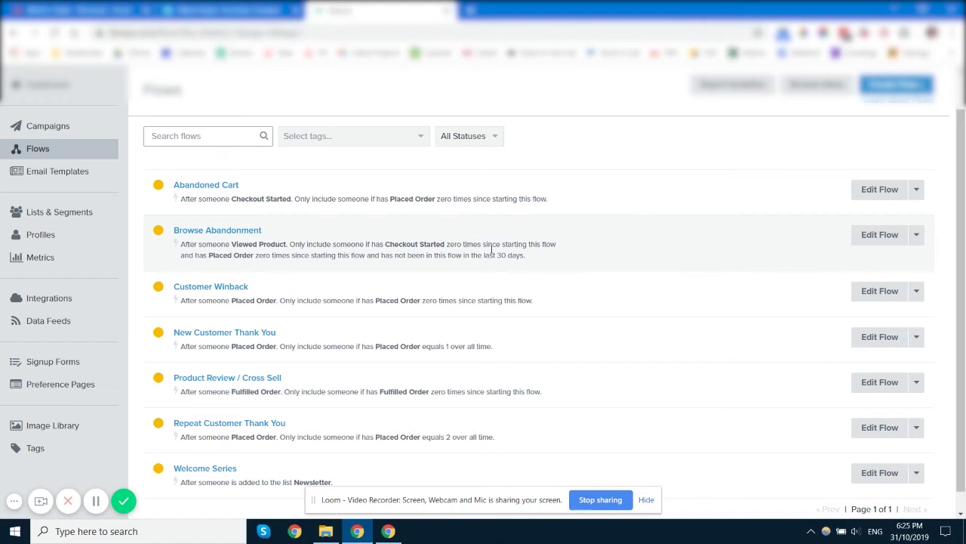
# Step: Assign the interest_lipstick_red tag to the Browse Abandonment flow and update the flow
pyautogui.click(918, 235)
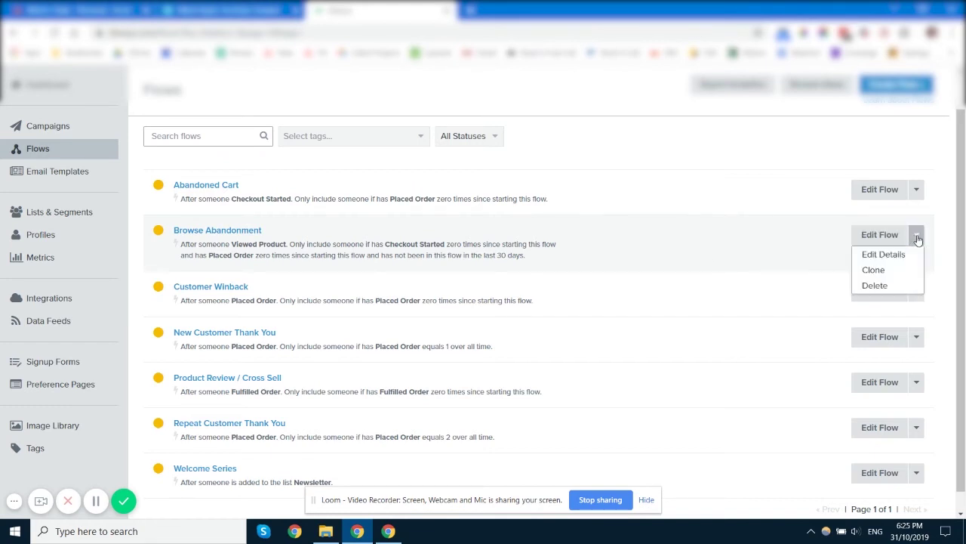
pyautogui.click(883, 255)
pyautogui.click(542, 239)
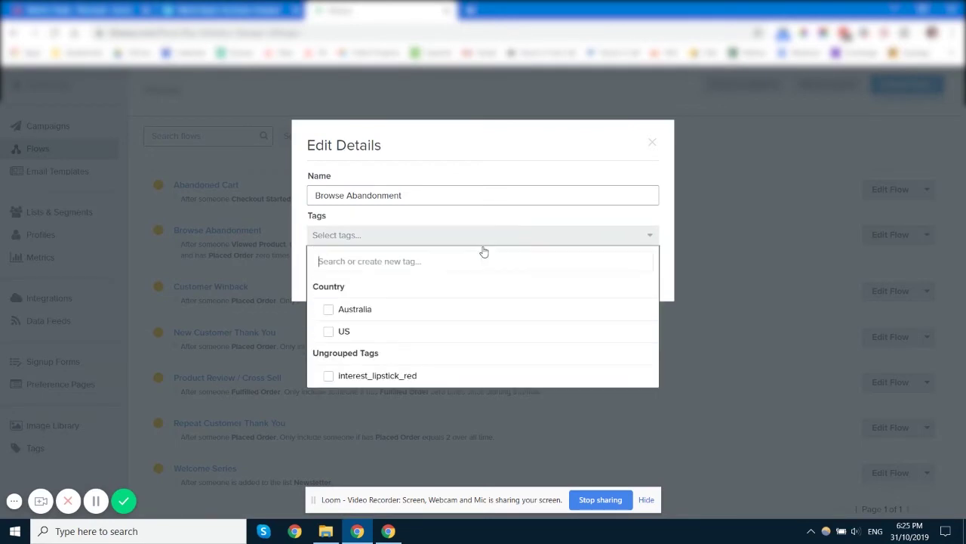
pyautogui.click(365, 377)
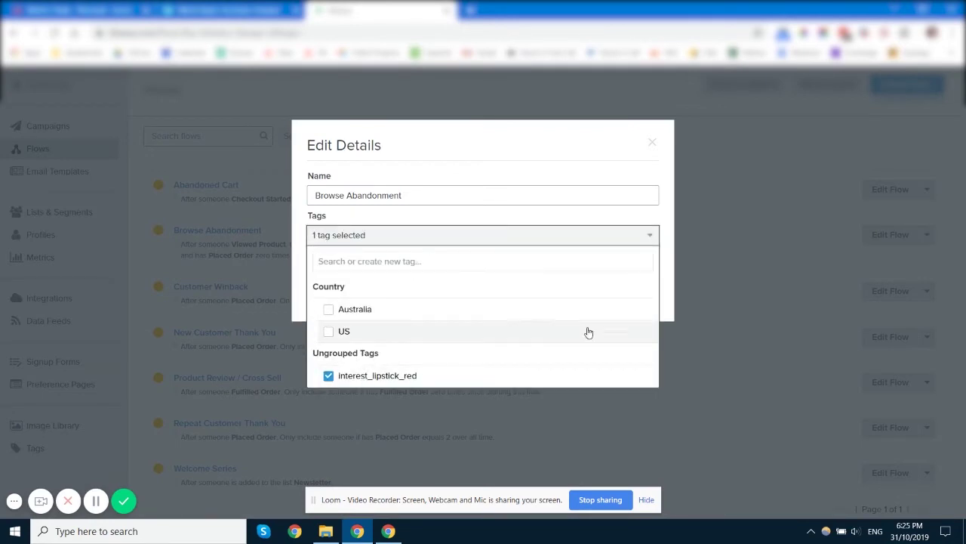
pyautogui.click(669, 277)
pyautogui.click(623, 295)
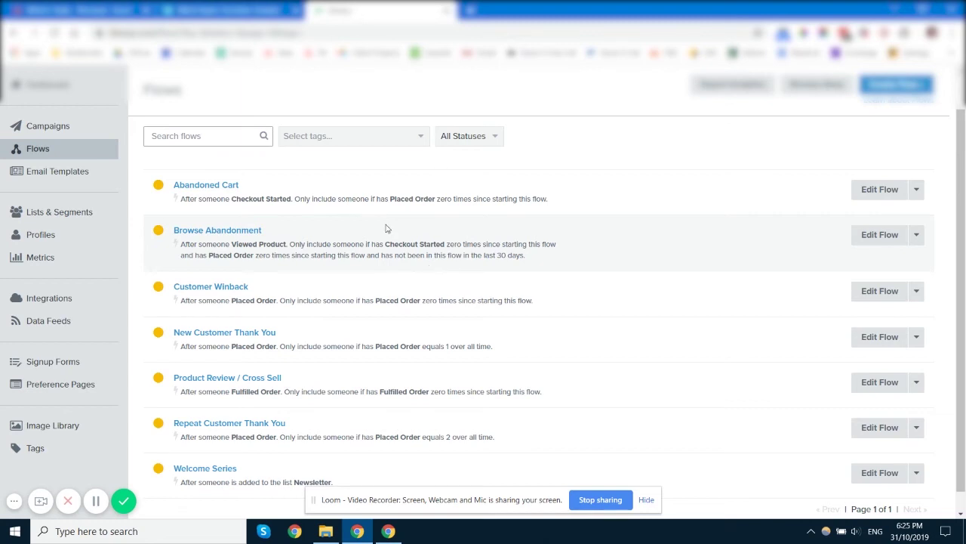
# Step: Examine the tags available when creating a new campaign, then cancel the campaign creation
pyautogui.scroll(1, 145, 165)
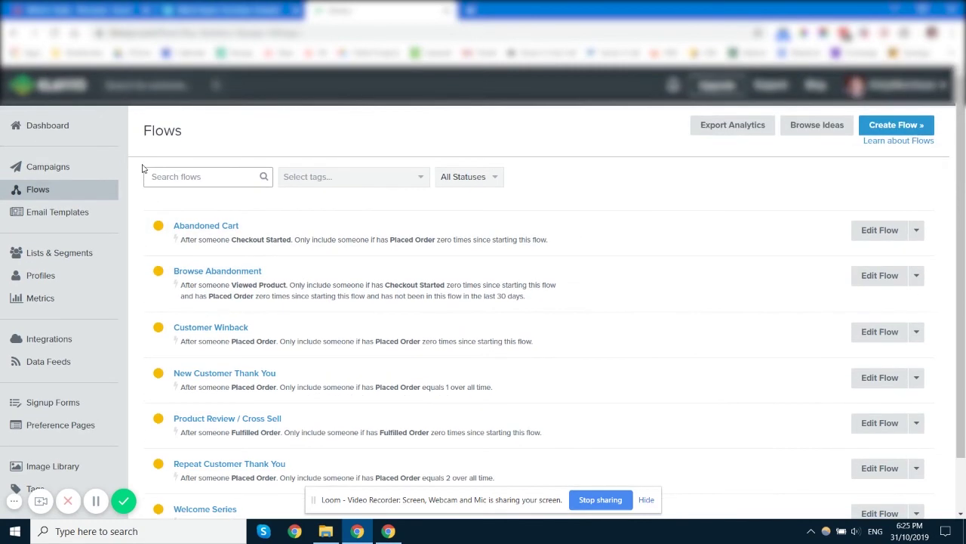
pyautogui.click(53, 171)
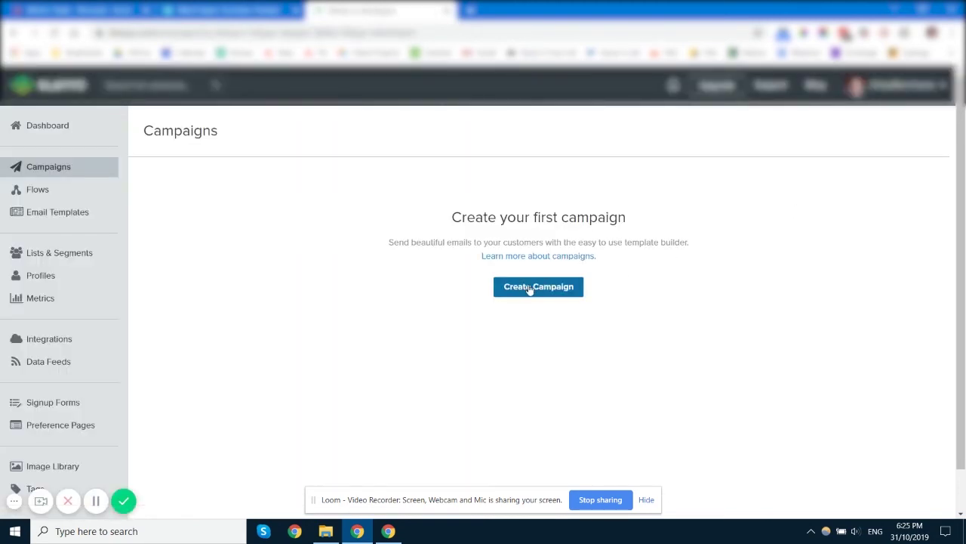
pyautogui.click(526, 288)
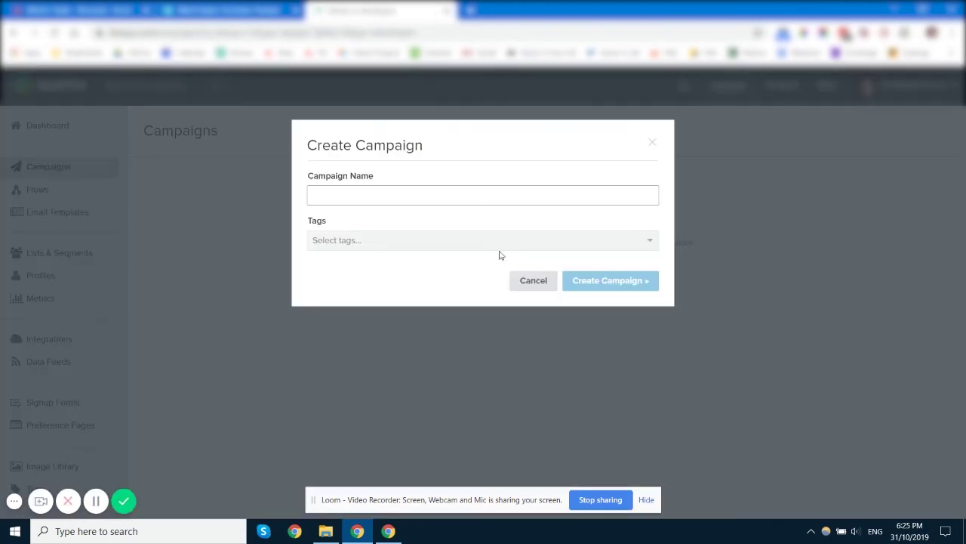
pyautogui.click(423, 239)
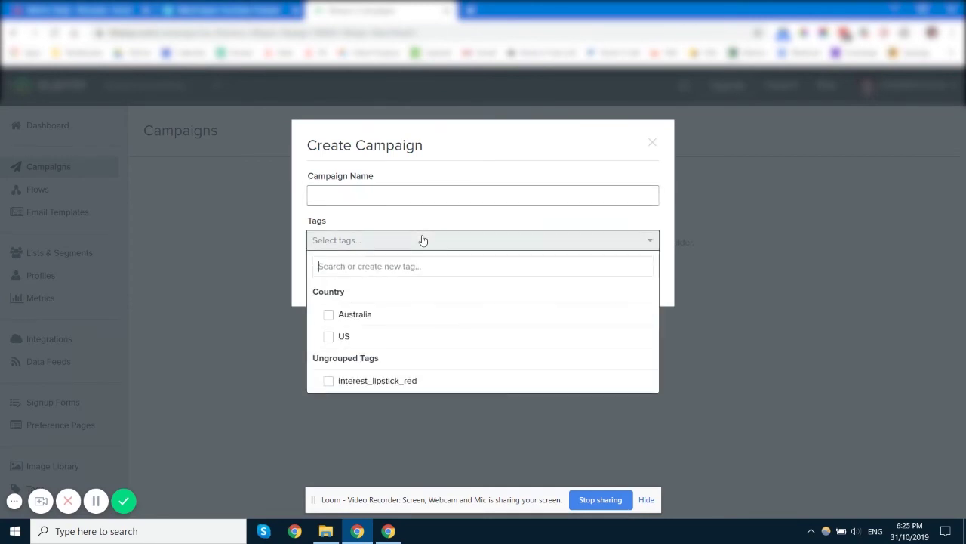
pyautogui.click(483, 166)
pyautogui.click(533, 287)
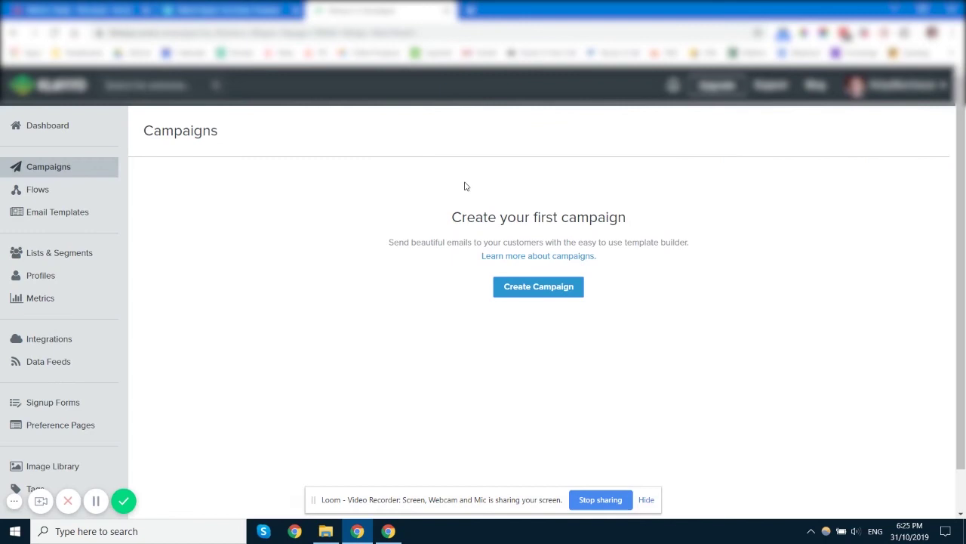